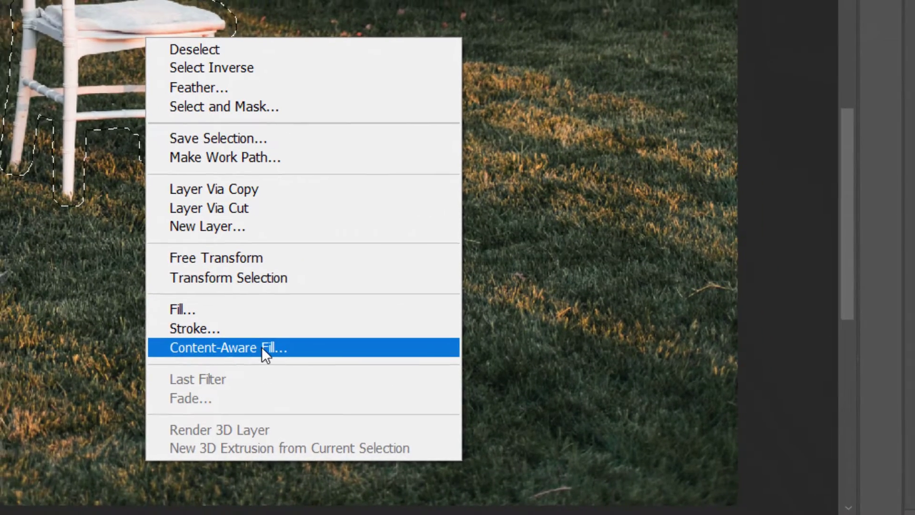
Step: Remove the selected chair from the lawn with Content-Aware Fill, output to the current layer, and clear the selection
{"action": "left_click", "coordinate": [259, 346]}
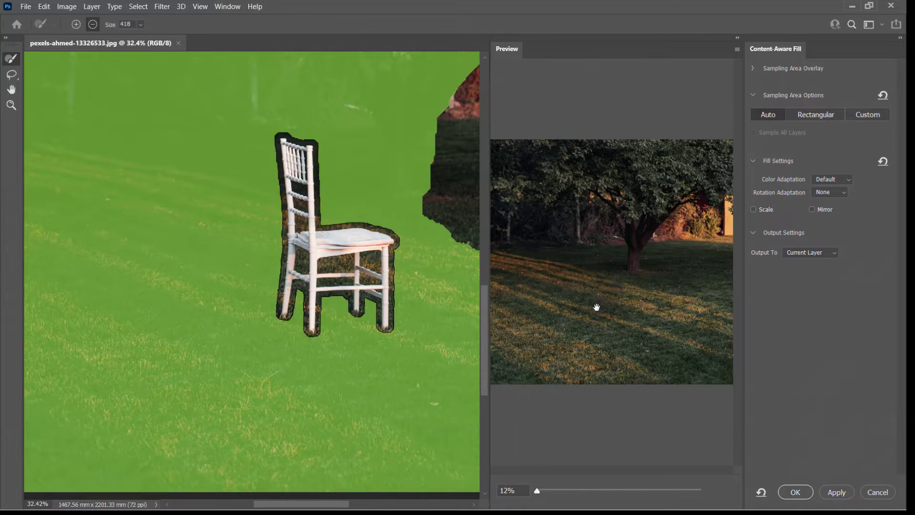
{"action": "key", "text": "ctrl+plus"}
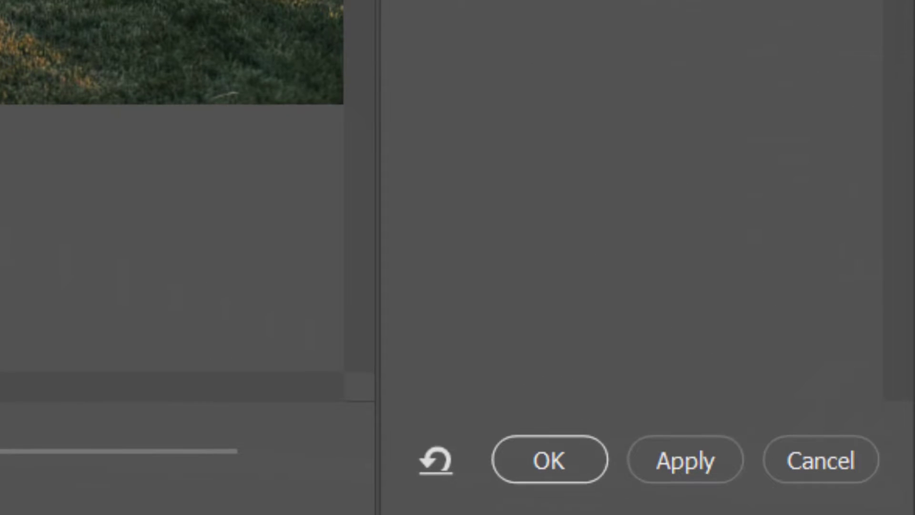
{"action": "left_click", "coordinate": [689, 466]}
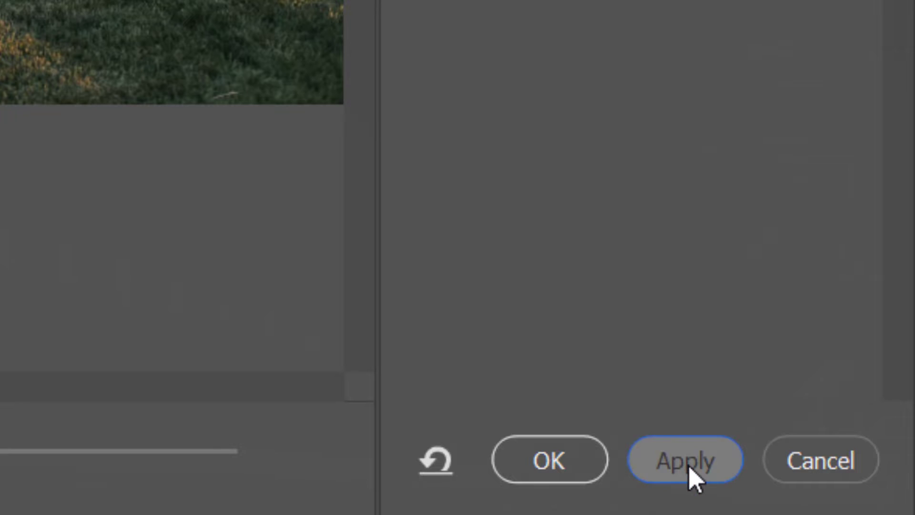
{"action": "left_click", "coordinate": [553, 462]}
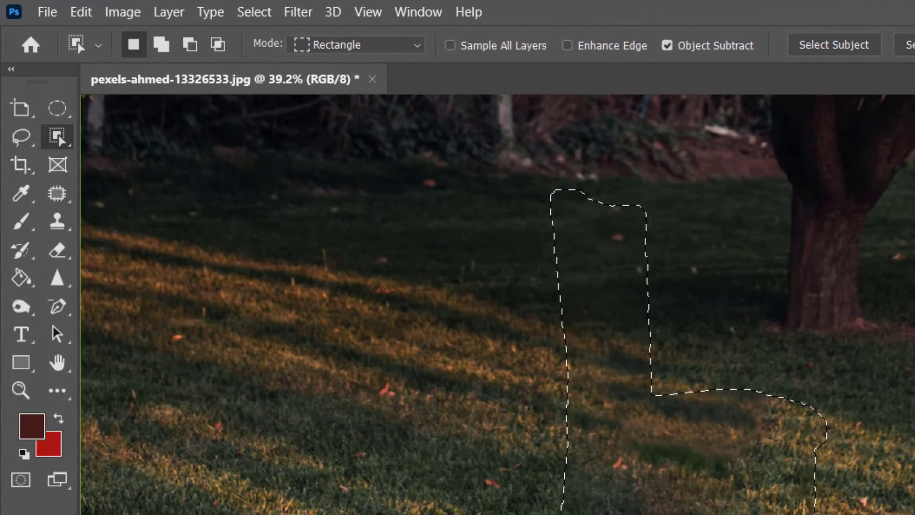
{"action": "key", "text": "ctrl+d"}
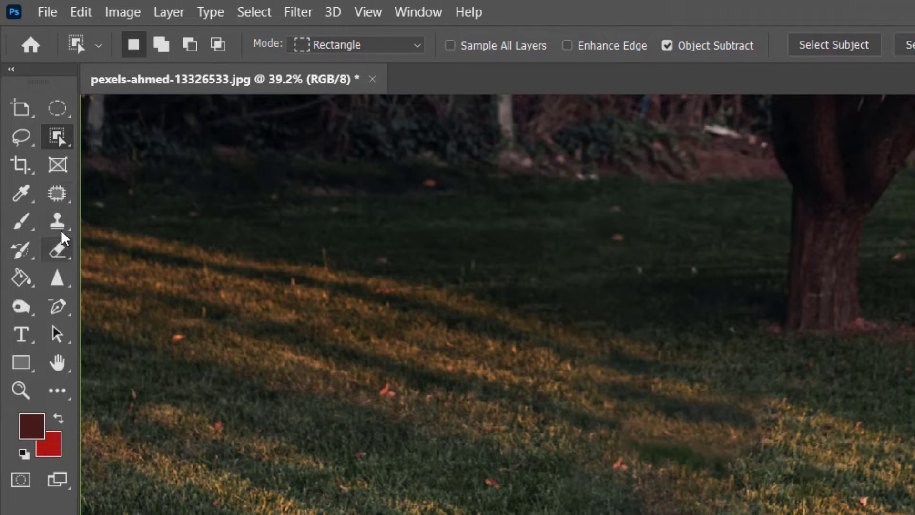
Step: Blend the smudged grass where the chair stood by replacing it with clean nearby grass using the Patch tool
{"action": "left_click", "coordinate": [57, 193]}
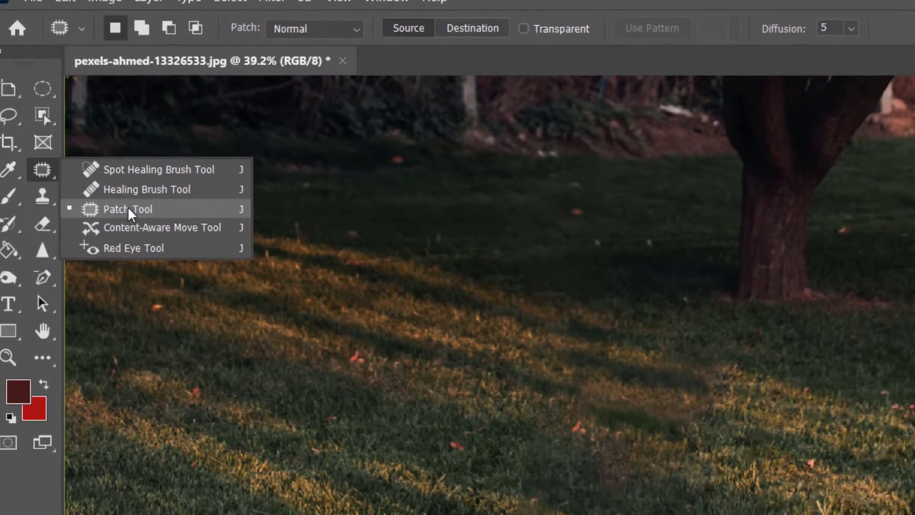
{"action": "left_click", "coordinate": [148, 234]}
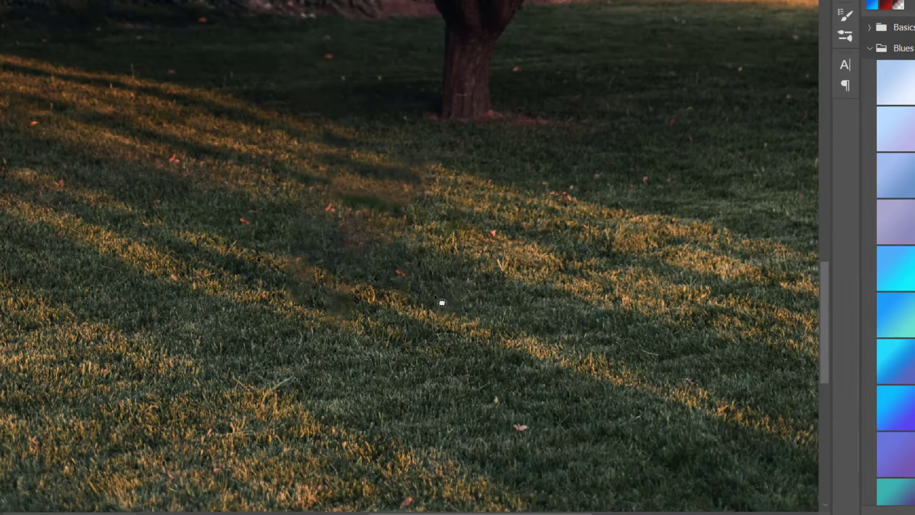
{"action": "mouse_move", "coordinate": [506, 248]}
{"action": "left_mouse_down"}
{"action": "mouse_move", "coordinate": [426, 386]}
{"action": "mouse_move", "coordinate": [293, 316]}
{"action": "mouse_move", "coordinate": [257, 196]}
{"action": "mouse_move", "coordinate": [290, 138]}
{"action": "mouse_move", "coordinate": [327, 120]}
{"action": "mouse_move", "coordinate": [372, 114]}
{"action": "left_mouse_up"}
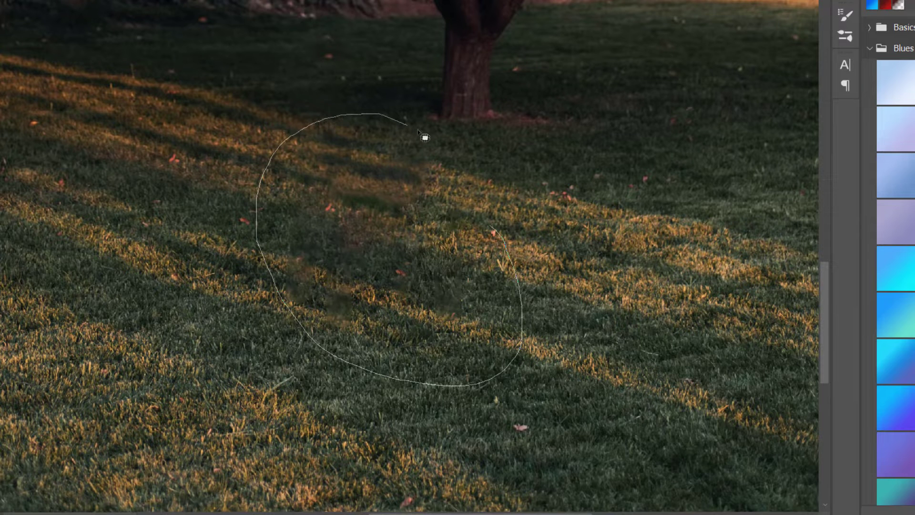
{"action": "left_click_drag", "start_coordinate": [501, 239], "coordinate": [506, 247]}
{"action": "mouse_move", "coordinate": [286, 245]}
{"action": "left_mouse_down"}
{"action": "mouse_move", "coordinate": [384, 288]}
{"action": "mouse_move", "coordinate": [429, 270]}
{"action": "mouse_move", "coordinate": [506, 272]}
{"action": "left_mouse_up"}
{"action": "mouse_move", "coordinate": [224, 113]}
{"action": "left_mouse_down"}
{"action": "mouse_move", "coordinate": [229, 143]}
{"action": "mouse_move", "coordinate": [321, 292]}
{"action": "mouse_move", "coordinate": [212, 188]}
{"action": "left_mouse_up"}
{"action": "left_click_drag", "start_coordinate": [327, 180], "coordinate": [429, 220]}
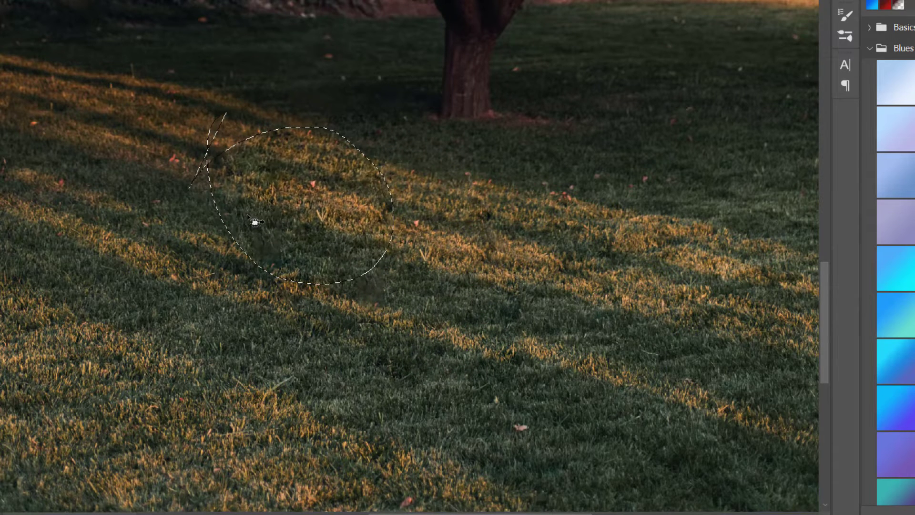
{"action": "mouse_move", "coordinate": [322, 108]}
{"action": "left_mouse_down"}
{"action": "mouse_move", "coordinate": [394, 109]}
{"action": "mouse_move", "coordinate": [421, 163]}
{"action": "mouse_move", "coordinate": [354, 180]}
{"action": "mouse_move", "coordinate": [321, 98]}
{"action": "left_mouse_up"}
{"action": "left_click_drag", "start_coordinate": [364, 158], "coordinate": [385, 183]}
{"action": "left_click", "coordinate": [273, 202]}
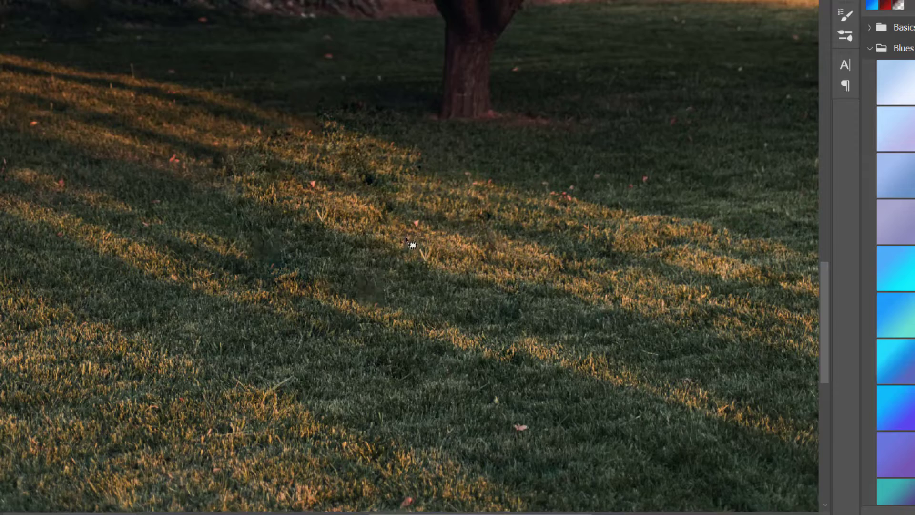
{"action": "scroll", "coordinate": [416, 231], "scroll_direction": "down", "scroll_amount": 5}
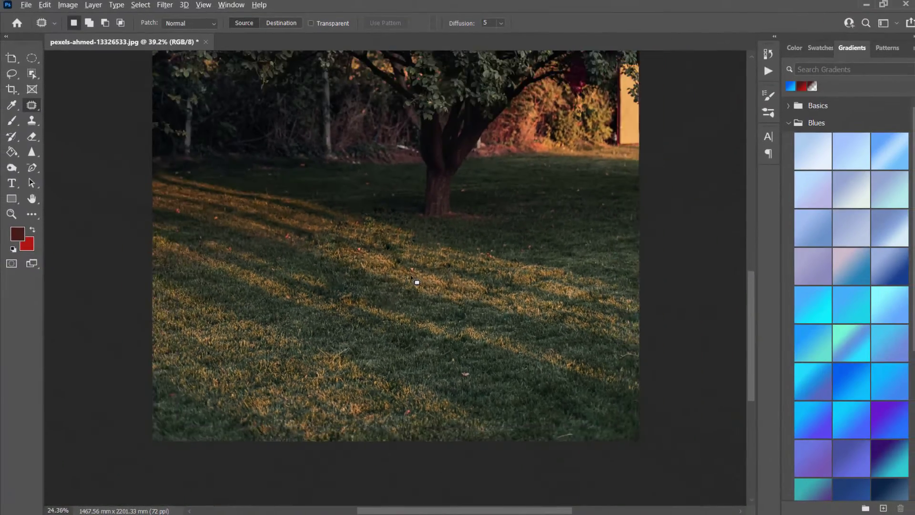
{"action": "scroll", "coordinate": [424, 277], "scroll_direction": "down", "scroll_amount": 2}
{"action": "scroll", "coordinate": [467, 274], "scroll_direction": "up", "scroll_amount": 3}
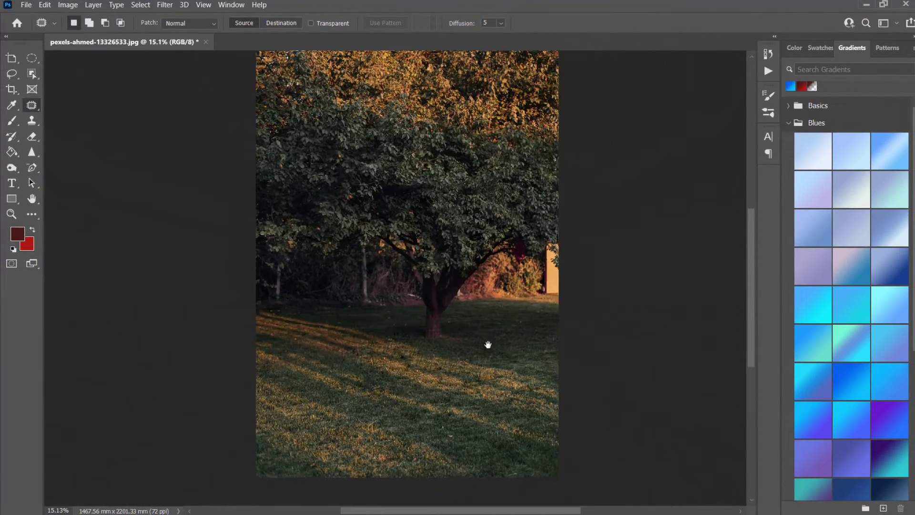
{"action": "scroll", "coordinate": [496, 342], "scroll_direction": "down", "scroll_amount": 2}
{"action": "left_click_drag", "start_coordinate": [501, 323], "coordinate": [447, 276]}
{"action": "left_click_drag", "start_coordinate": [451, 278], "coordinate": [478, 300]}
{"action": "scroll", "coordinate": [471, 289], "scroll_direction": "up", "scroll_amount": 3}
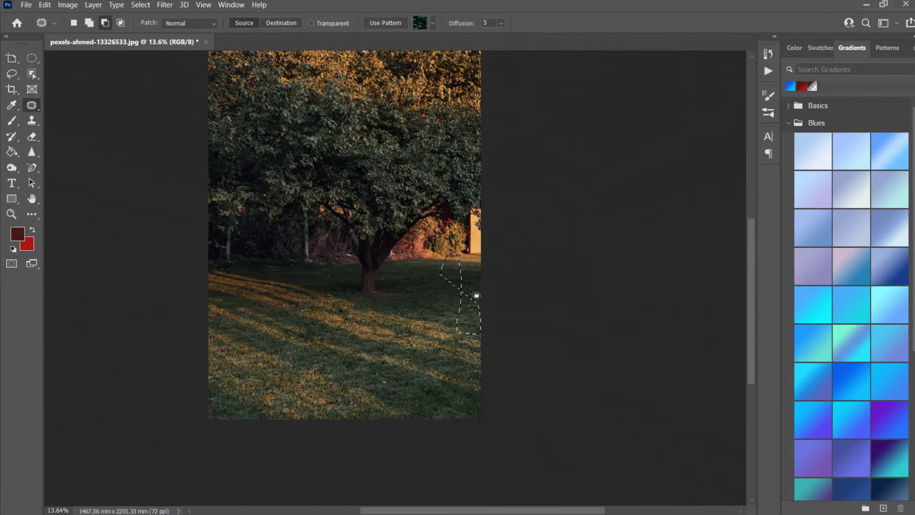
{"action": "left_click", "coordinate": [370, 305]}
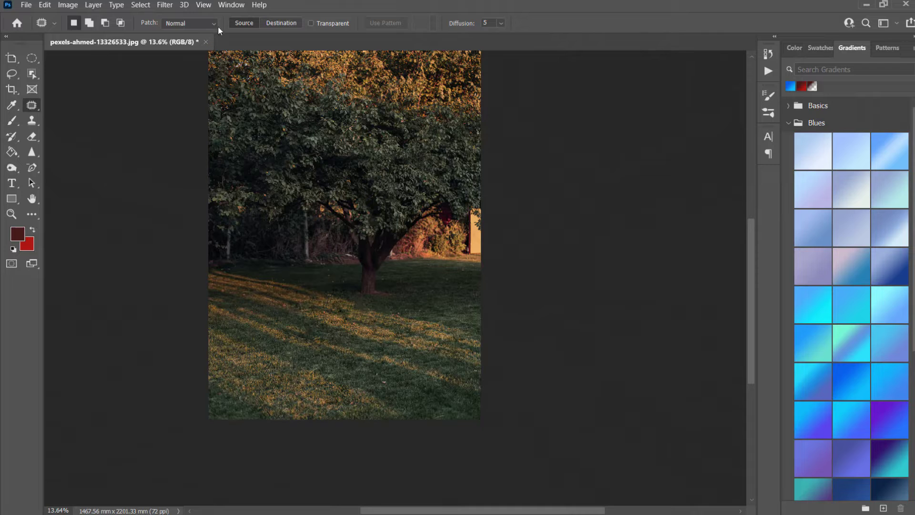
Step: Close the lawn photo without saving its changes and open pexels-rodnae-productions-7240207.jpg
{"action": "left_click", "coordinate": [205, 43]}
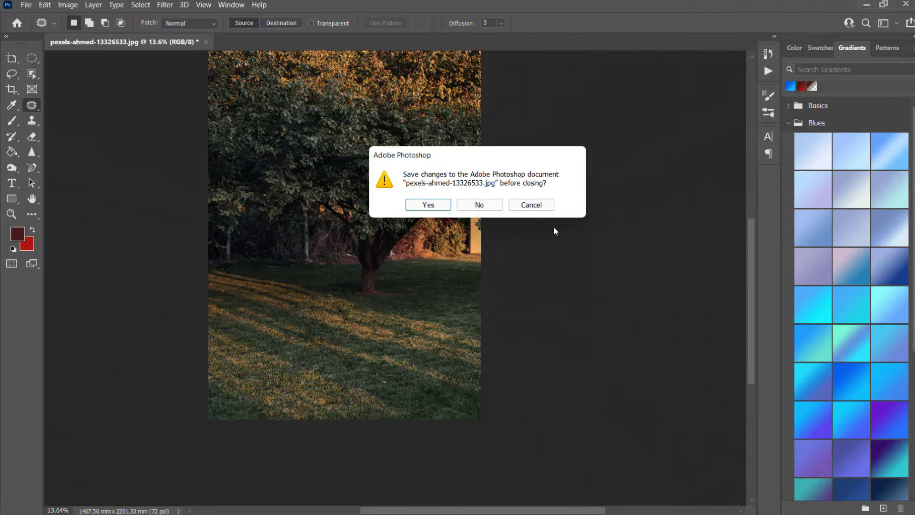
{"action": "left_click", "coordinate": [484, 207]}
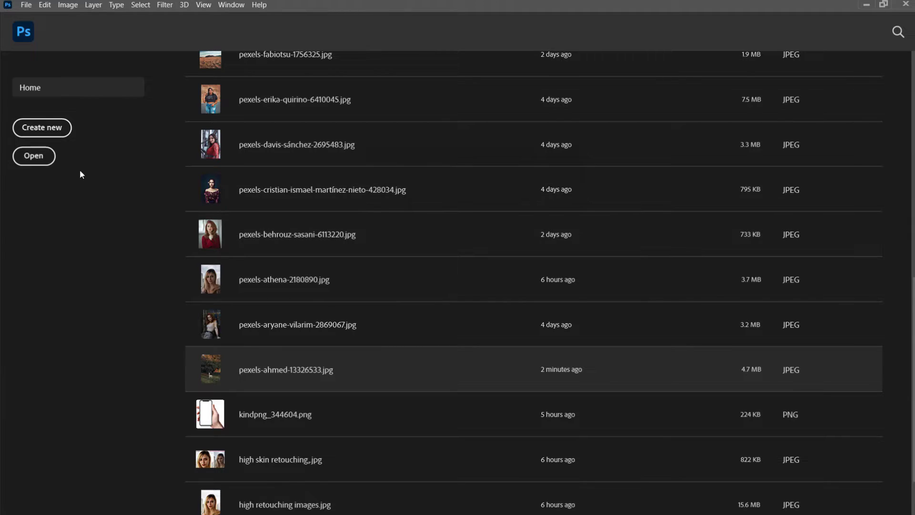
{"action": "scroll", "coordinate": [330, 276], "scroll_direction": "up", "scroll_amount": 6}
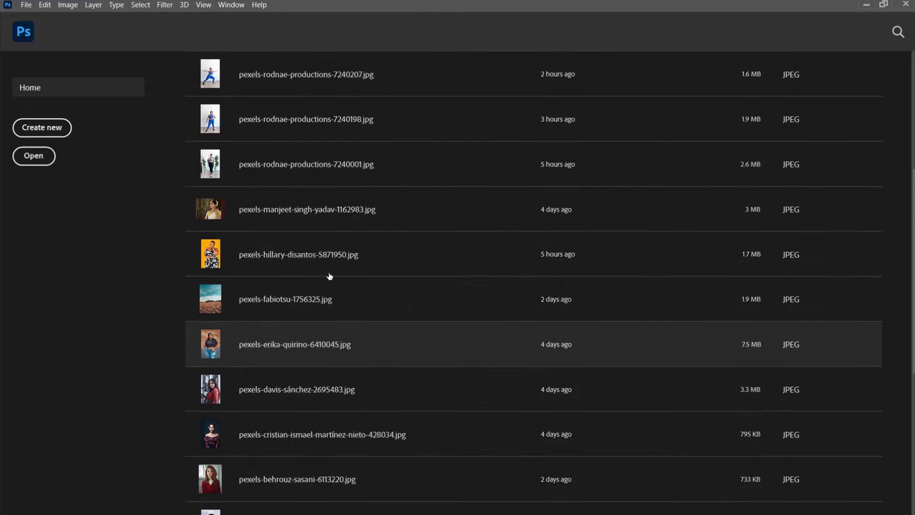
{"action": "scroll", "coordinate": [330, 275], "scroll_direction": "up", "scroll_amount": 1}
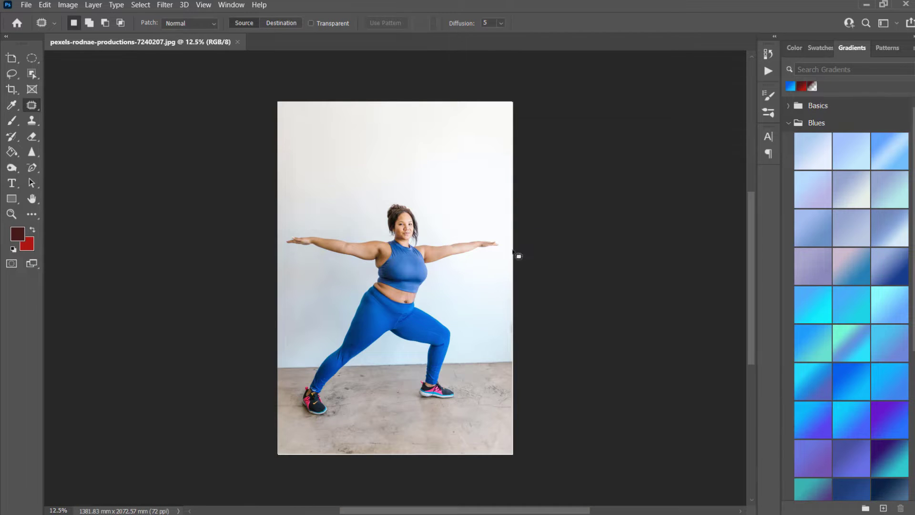
Step: Open the Liquify filter on the yoga photo and frame the woman's body for reshaping
{"action": "scroll", "coordinate": [448, 344], "scroll_direction": "up", "scroll_amount": 4}
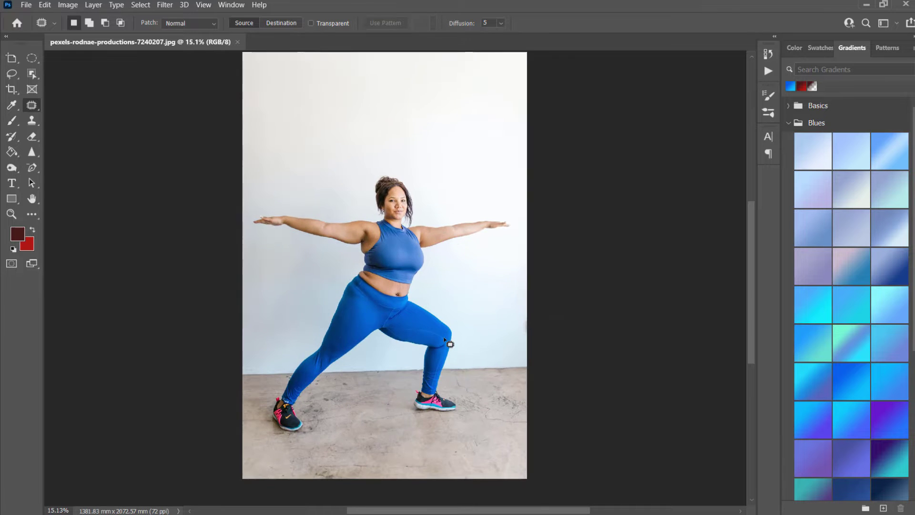
{"action": "scroll", "coordinate": [448, 344], "scroll_direction": "up", "scroll_amount": 1}
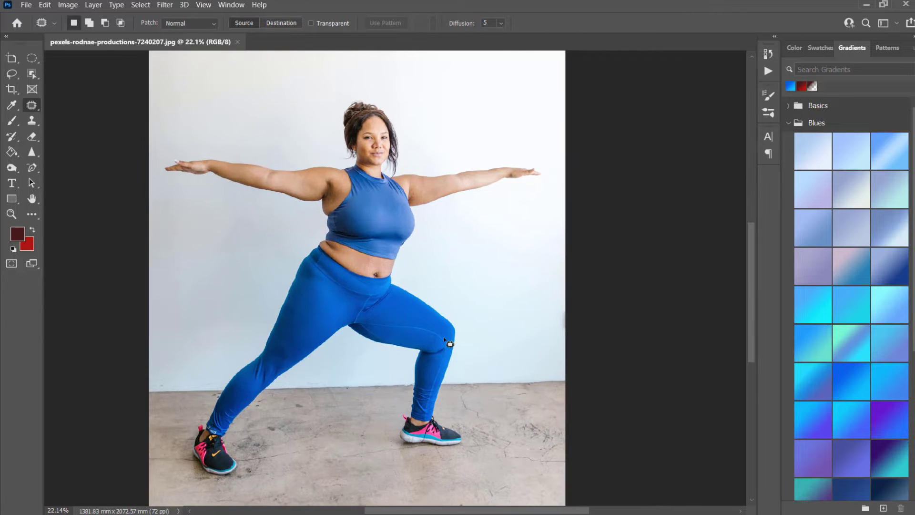
{"action": "left_click_drag", "start_coordinate": [369, 353], "coordinate": [372, 333]}
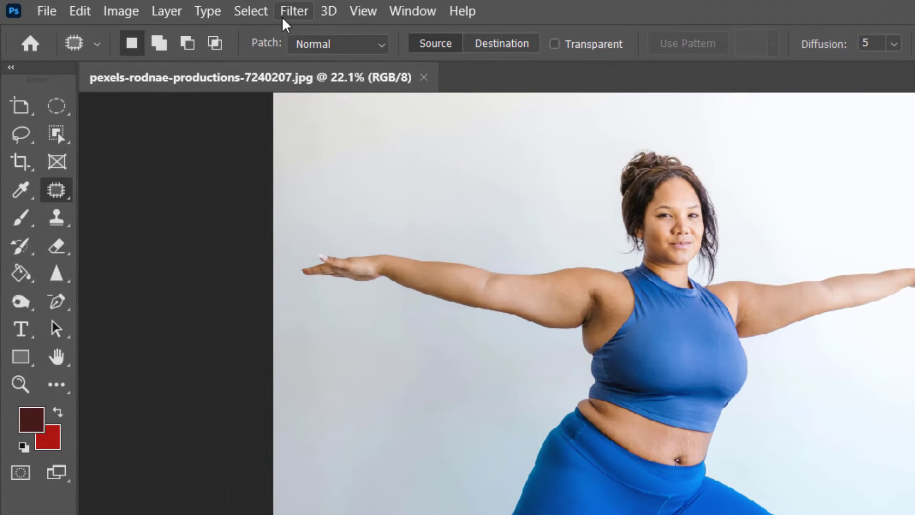
{"action": "left_click", "coordinate": [294, 11]}
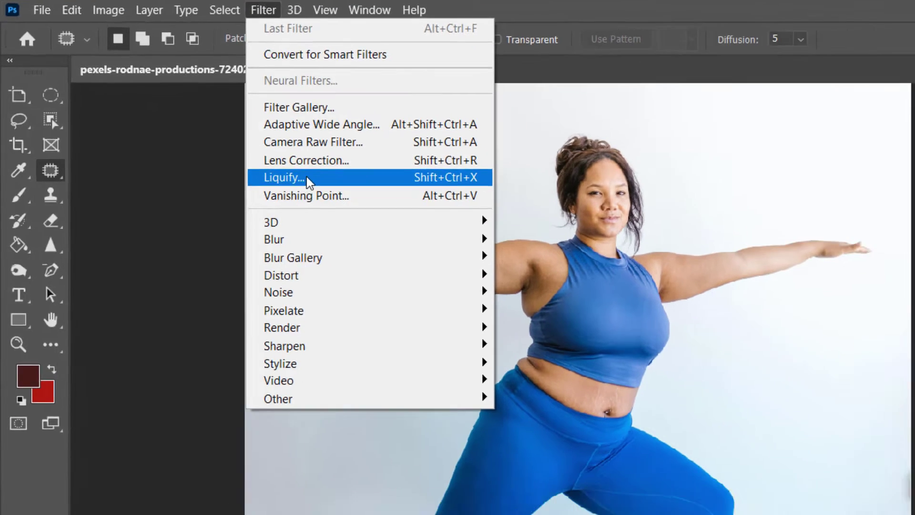
{"action": "left_click", "coordinate": [334, 202]}
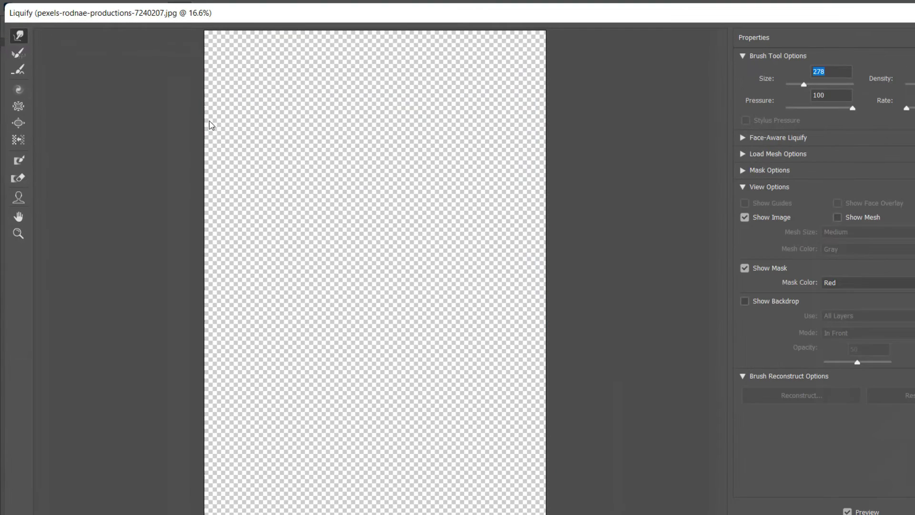
{"action": "key", "text": "b"}
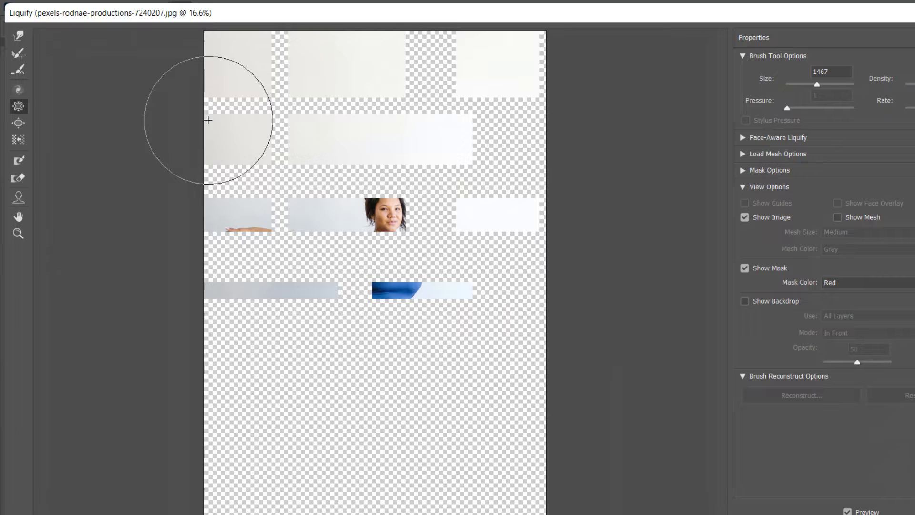
{"action": "scroll", "coordinate": [396, 225], "scroll_direction": "up", "scroll_amount": 3}
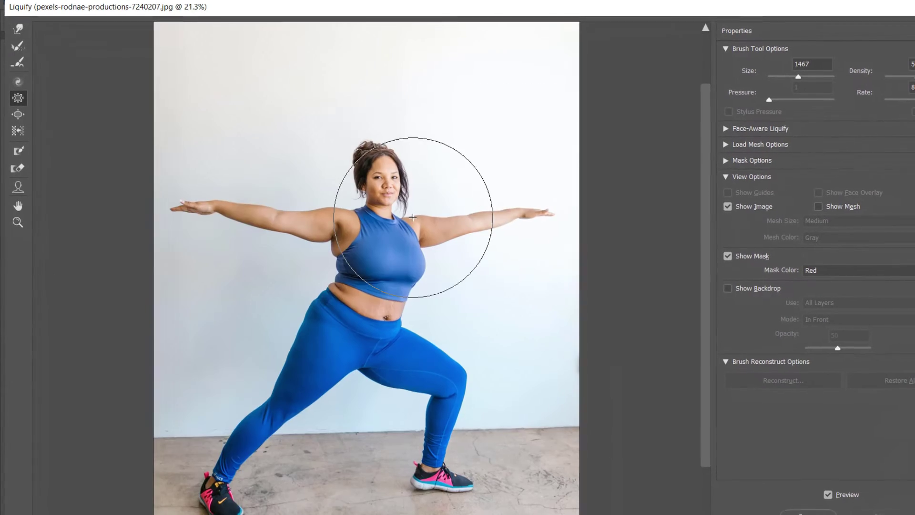
{"action": "scroll", "coordinate": [414, 216], "scroll_direction": "up", "scroll_amount": 1}
{"action": "left_click_drag", "start_coordinate": [399, 217], "coordinate": [398, 154]}
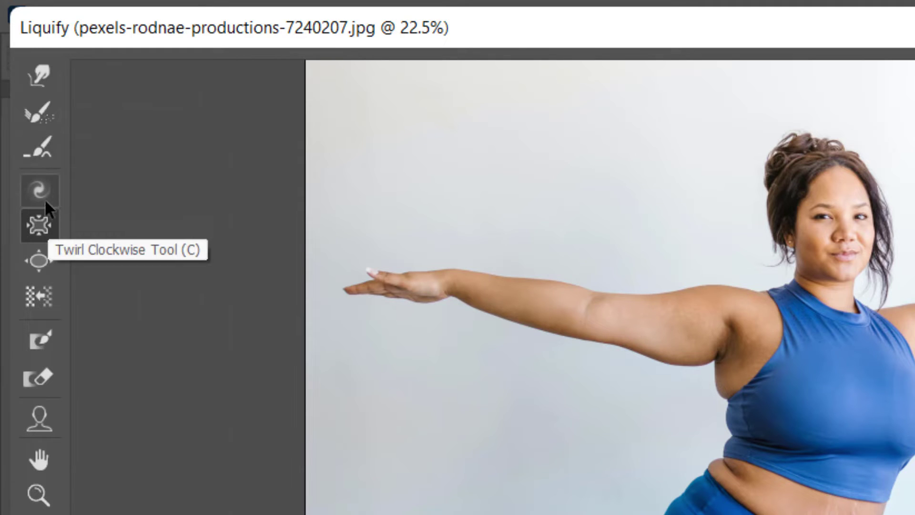
Step: Push the front of the woman's waist inward with the Forward Warp tool at brush size 1341
{"action": "left_click", "coordinate": [42, 230]}
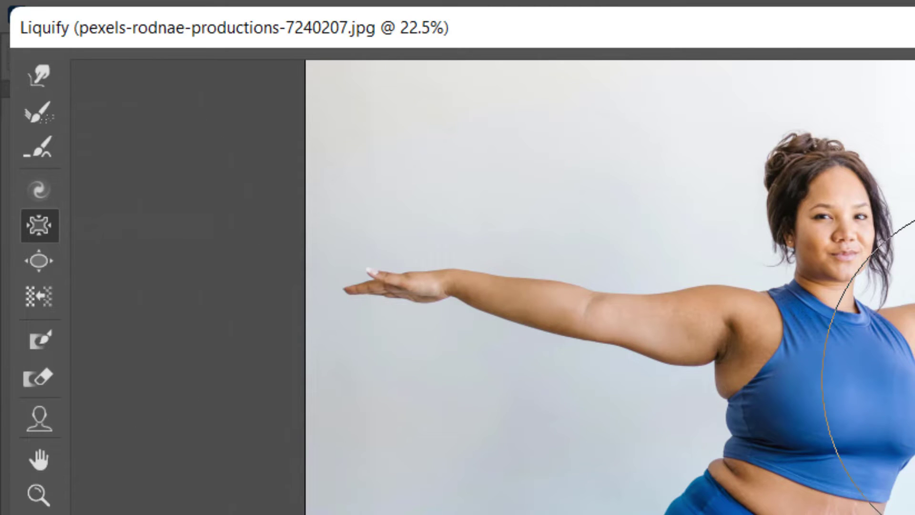
{"action": "left_click", "coordinate": [30, 67]}
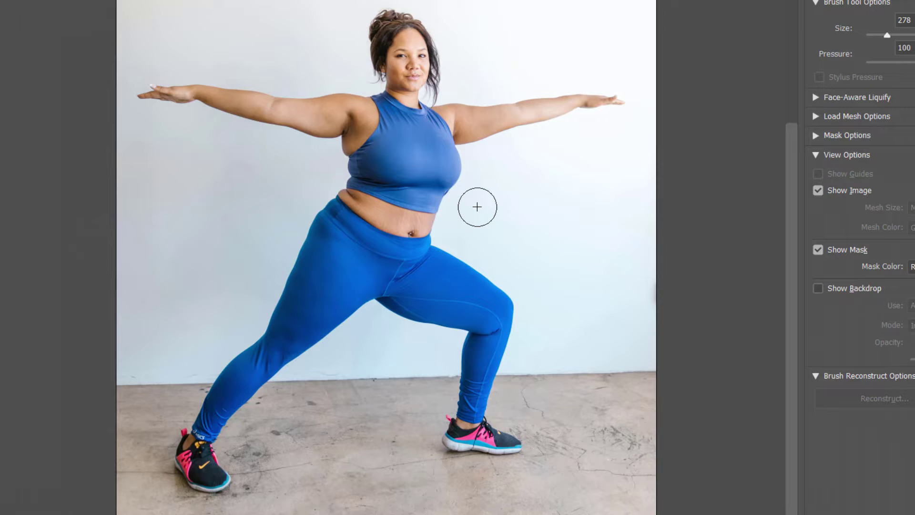
{"action": "left_click_drag", "start_coordinate": [479, 207], "coordinate": [569, 205]}
{"action": "mouse_move", "coordinate": [502, 216]}
{"action": "left_mouse_down"}
{"action": "mouse_move", "coordinate": [522, 224]}
{"action": "mouse_move", "coordinate": [476, 218]}
{"action": "mouse_move", "coordinate": [431, 238]}
{"action": "mouse_move", "coordinate": [396, 234]}
{"action": "mouse_move", "coordinate": [352, 204]}
{"action": "mouse_move", "coordinate": [430, 212]}
{"action": "left_mouse_up"}
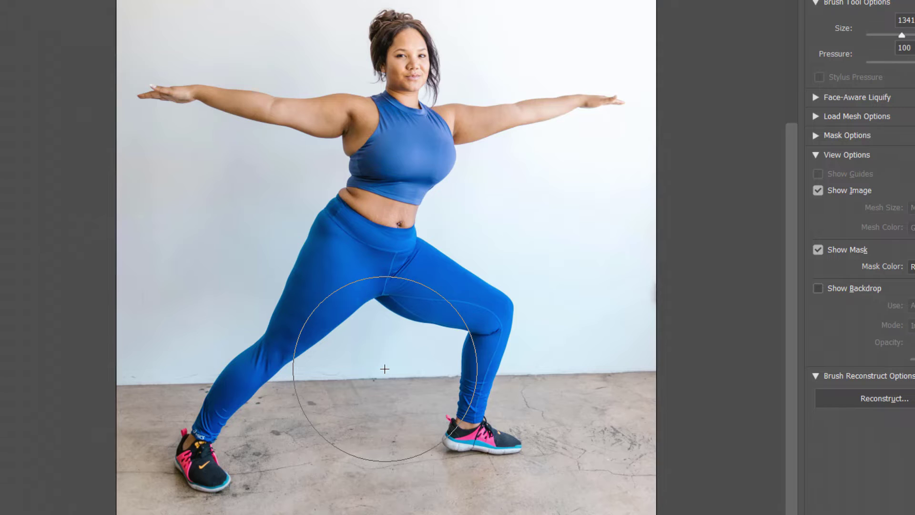
Step: Slim the inner thighs and the outer hip of the rear leg with the Forward Warp tool, reducing the brush size to 749
{"action": "left_click_drag", "start_coordinate": [385, 368], "coordinate": [324, 363]}
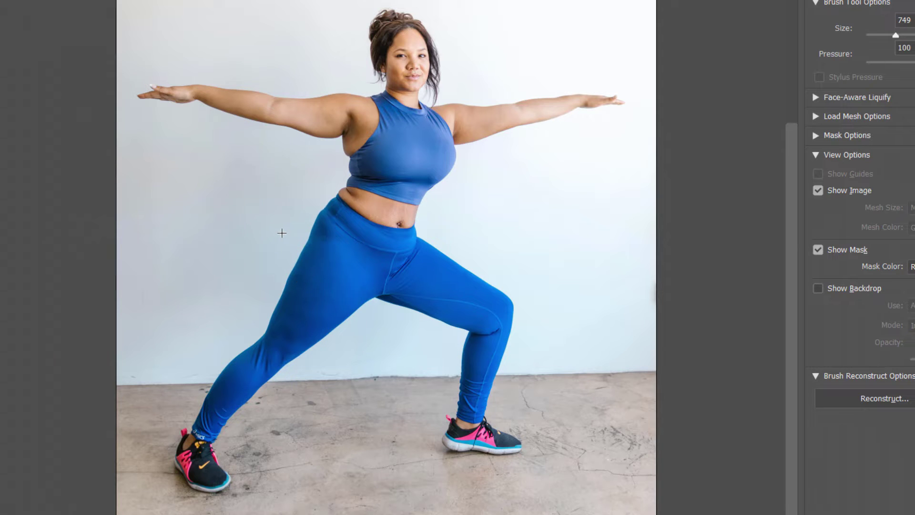
{"action": "left_click_drag", "start_coordinate": [265, 245], "coordinate": [266, 298]}
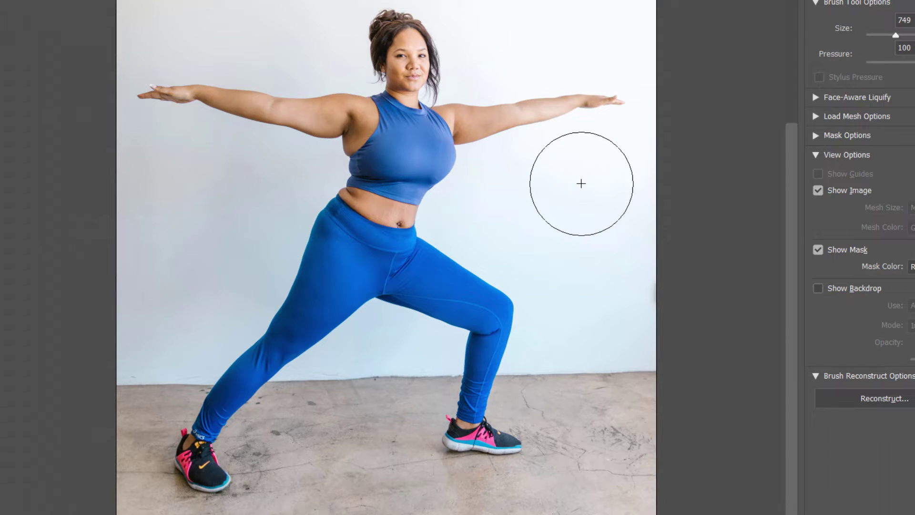
{"action": "key", "text": "bracketleft"}
{"action": "key", "text": "bracketleft"}
{"action": "key", "text": "bracketleft"}
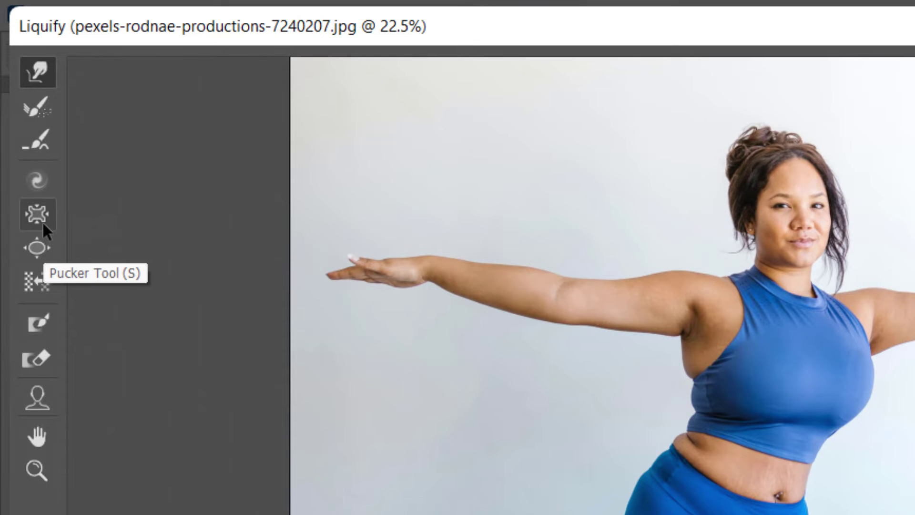
Step: Shrink the woman's chest, both upper arms and face with the Pucker tool at brush size 1467
{"action": "left_click", "coordinate": [42, 221]}
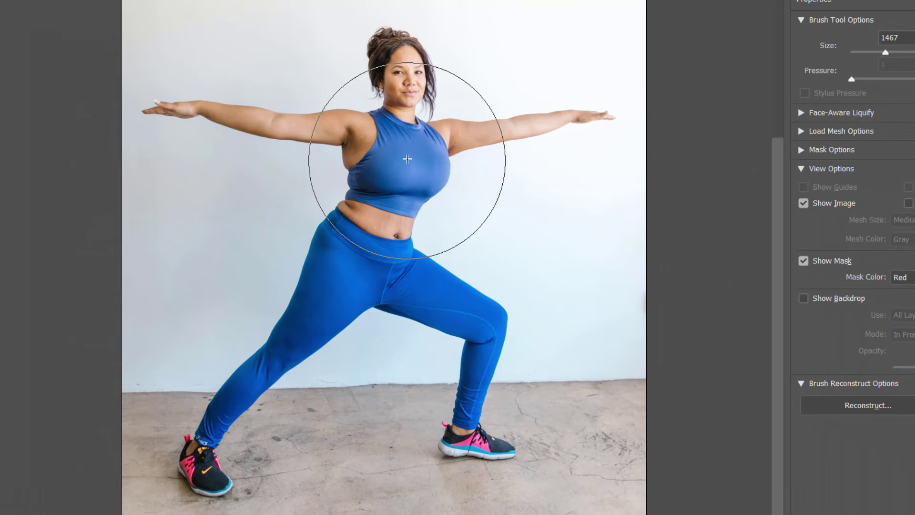
{"action": "left_click", "coordinate": [406, 152]}
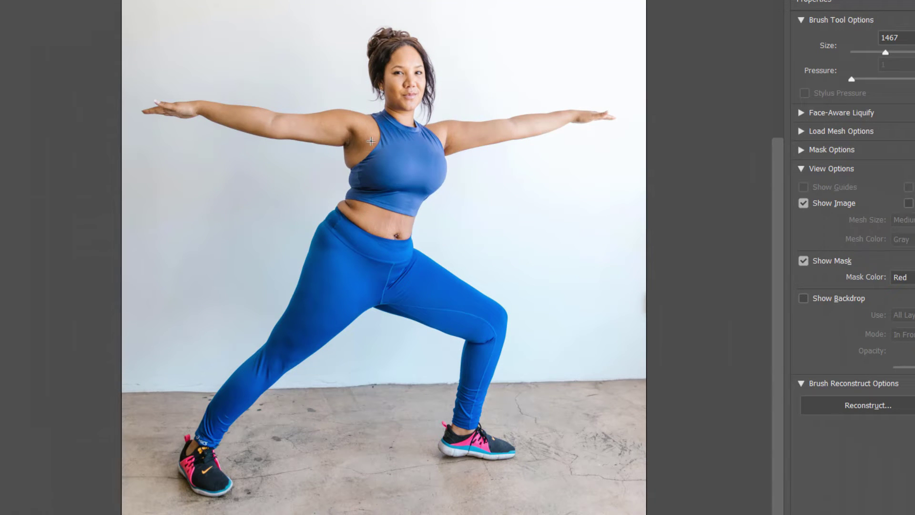
{"action": "left_click", "coordinate": [304, 129]}
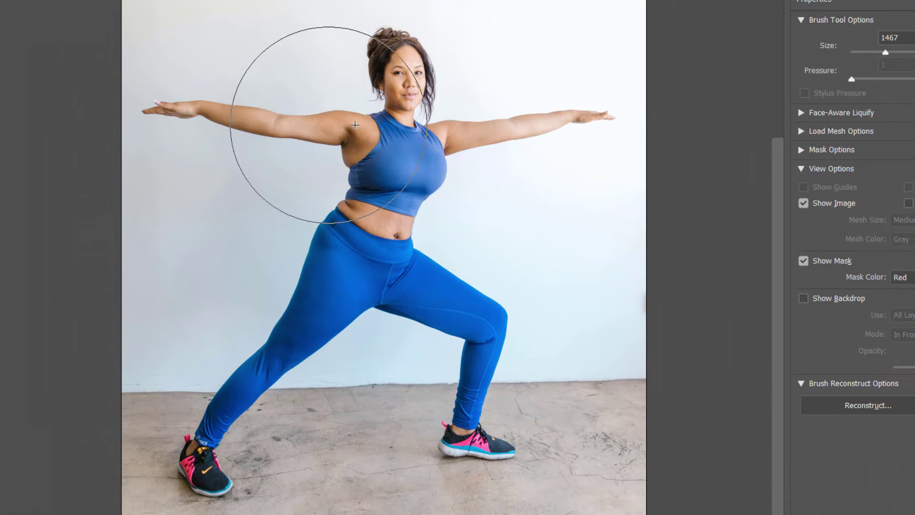
{"action": "left_click", "coordinate": [489, 130]}
{"action": "left_click", "coordinate": [418, 80]}
Step: Slim the woman's hips, waist and both legs with Pucker strokes at brush size 1467
{"action": "left_click", "coordinate": [349, 267]}
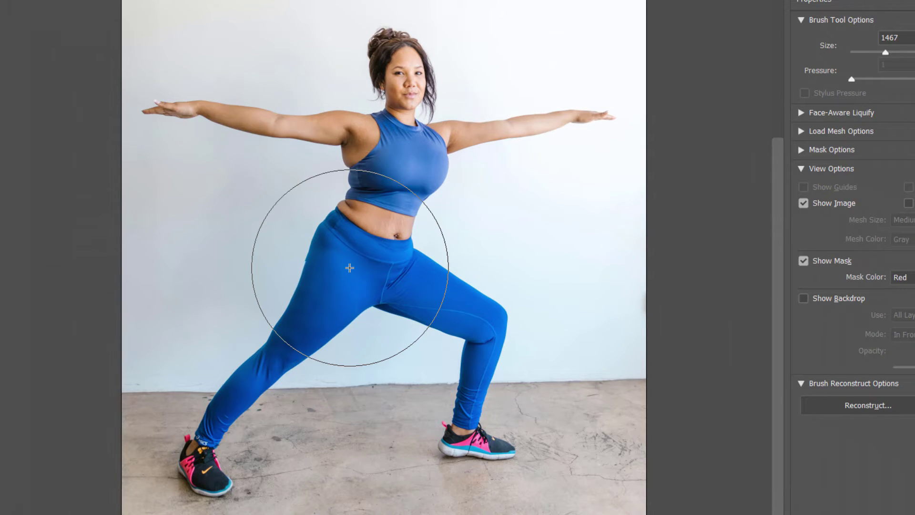
{"action": "left_click", "coordinate": [342, 229]}
{"action": "left_click", "coordinate": [382, 216]}
{"action": "left_click", "coordinate": [279, 351]}
{"action": "left_click", "coordinate": [357, 339]}
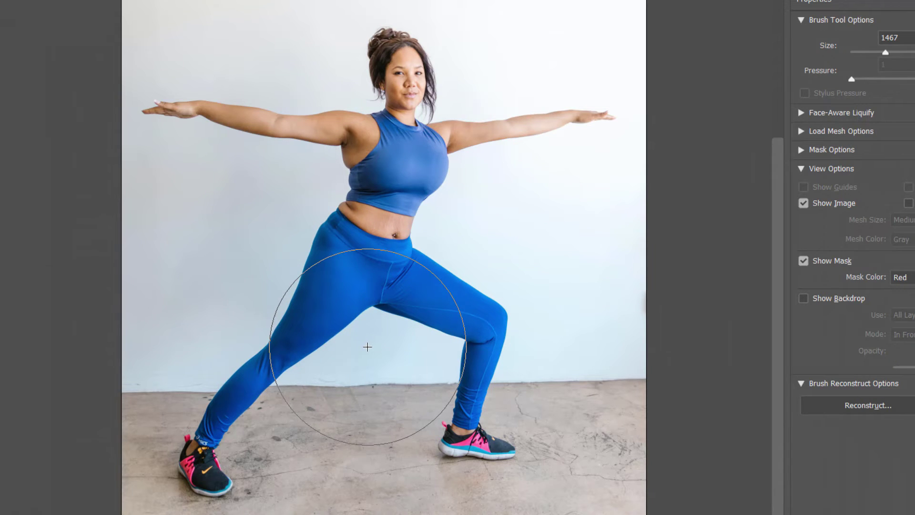
{"action": "mouse_move", "coordinate": [367, 346]}
{"action": "left_mouse_down"}
{"action": "mouse_move", "coordinate": [359, 348]}
{"action": "mouse_move", "coordinate": [445, 317]}
{"action": "left_mouse_up"}
{"action": "left_click", "coordinate": [326, 306]}
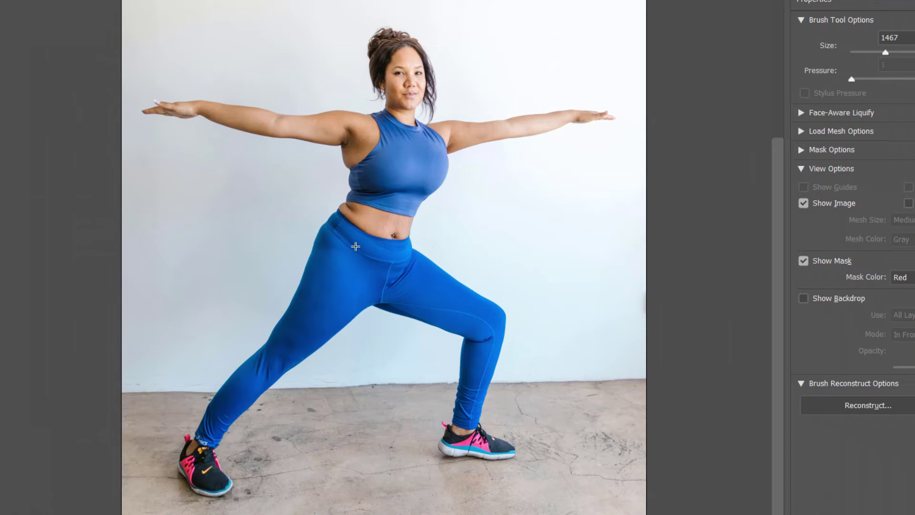
Step: Try puckering the woman's waist and chest further, and undo the latest strokes
{"action": "left_click", "coordinate": [380, 225]}
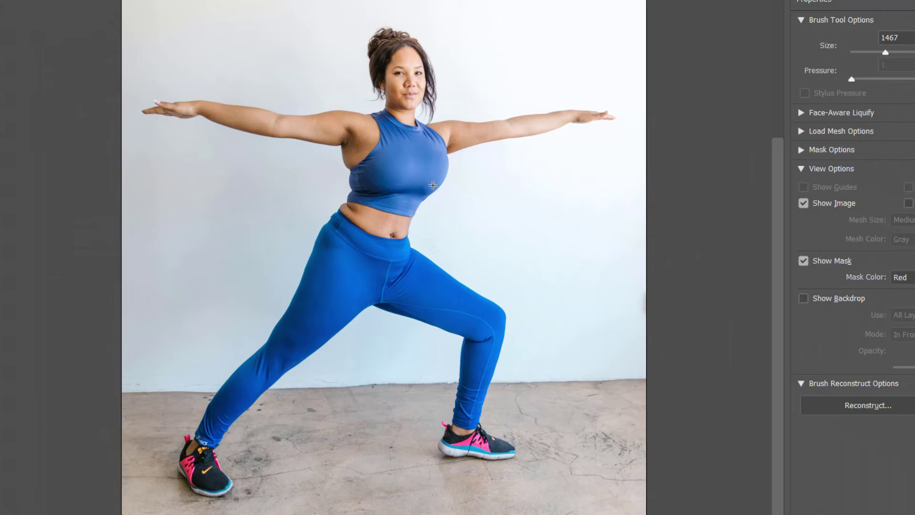
{"action": "left_click", "coordinate": [395, 162]}
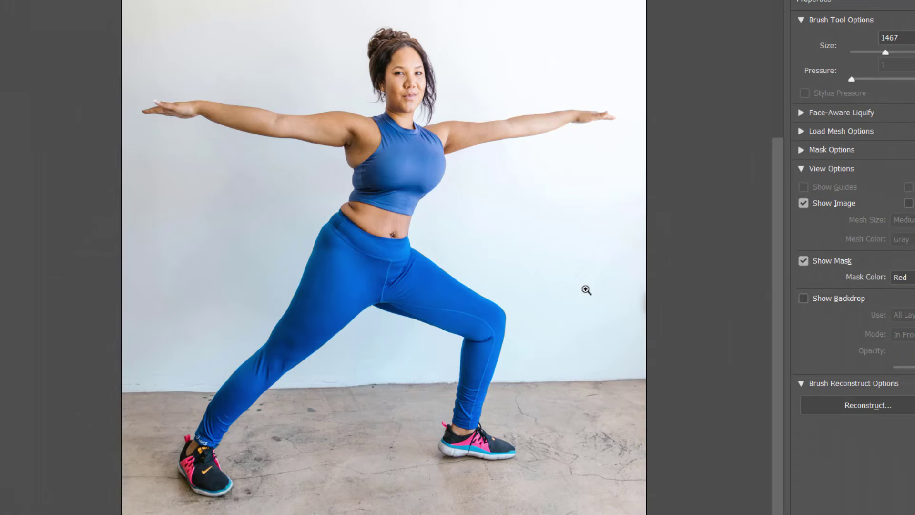
{"action": "key", "text": "ctrl+z"}
{"action": "key", "text": "ctrl+z"}
{"action": "key", "text": "ctrl+z"}
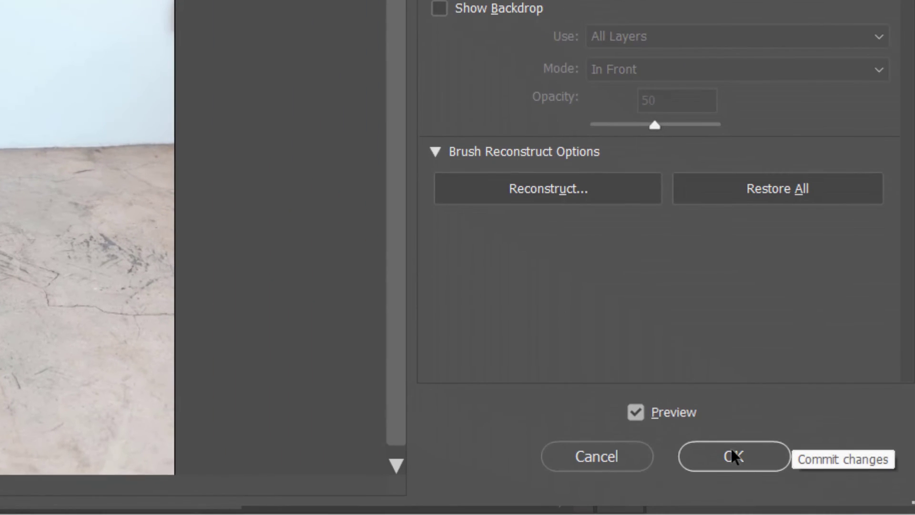
Step: Compare the slimmed body with the original photo at 22.5% and 25% zoom, and apply the Liquify changes
{"action": "left_click", "coordinate": [635, 412]}
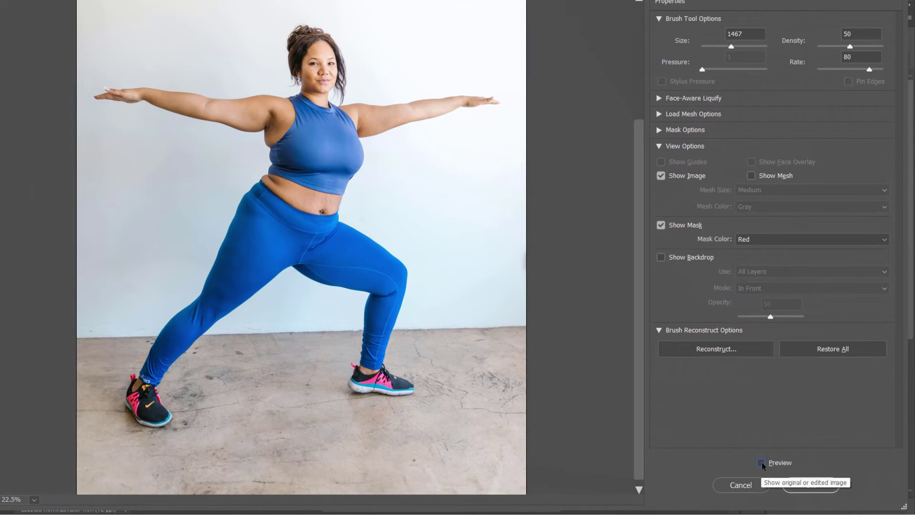
{"action": "left_click", "coordinate": [761, 461]}
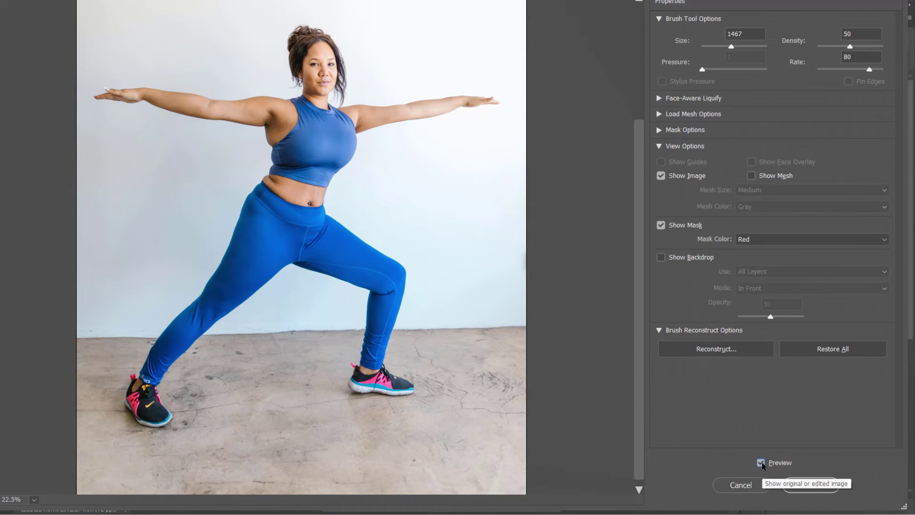
{"action": "left_click", "coordinate": [760, 462]}
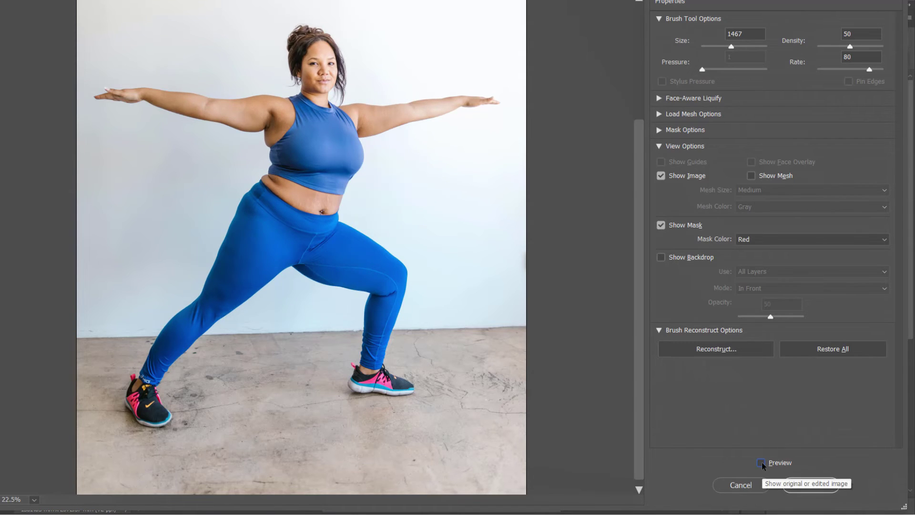
{"action": "key", "text": "alt"}
{"action": "scroll", "coordinate": [365, 217], "scroll_direction": "up", "scroll_amount": 1}
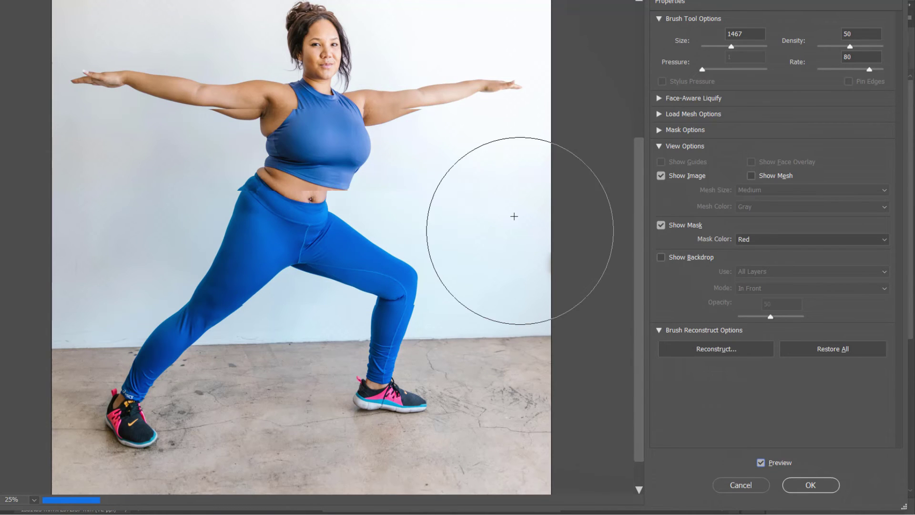
{"action": "key", "text": "p"}
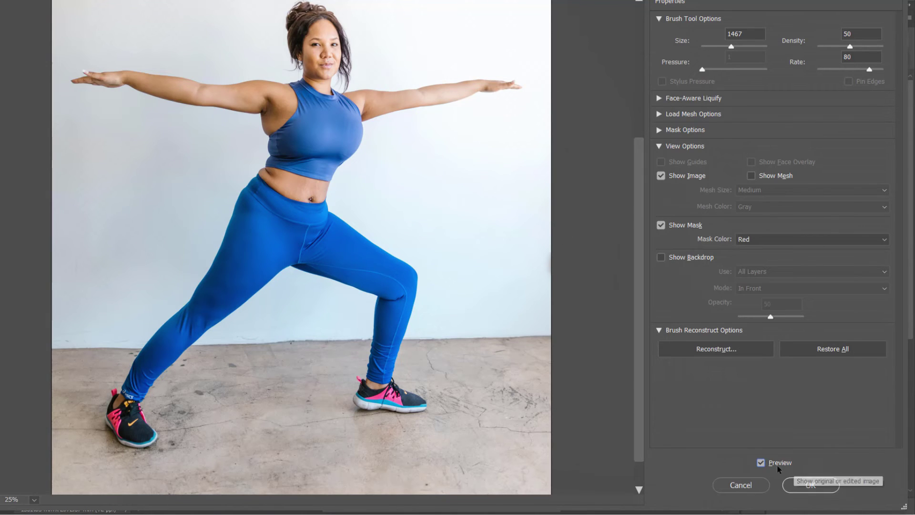
{"action": "left_click", "coordinate": [760, 463]}
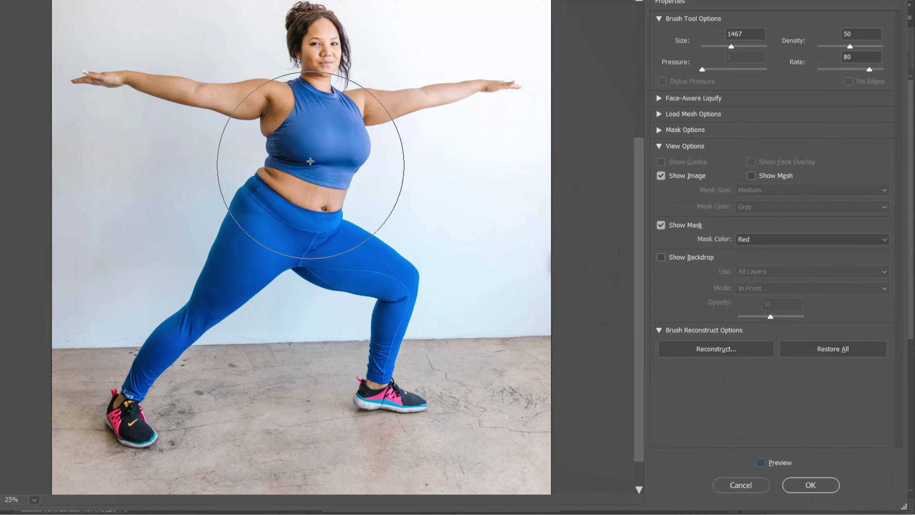
{"action": "left_click", "coordinate": [760, 464]}
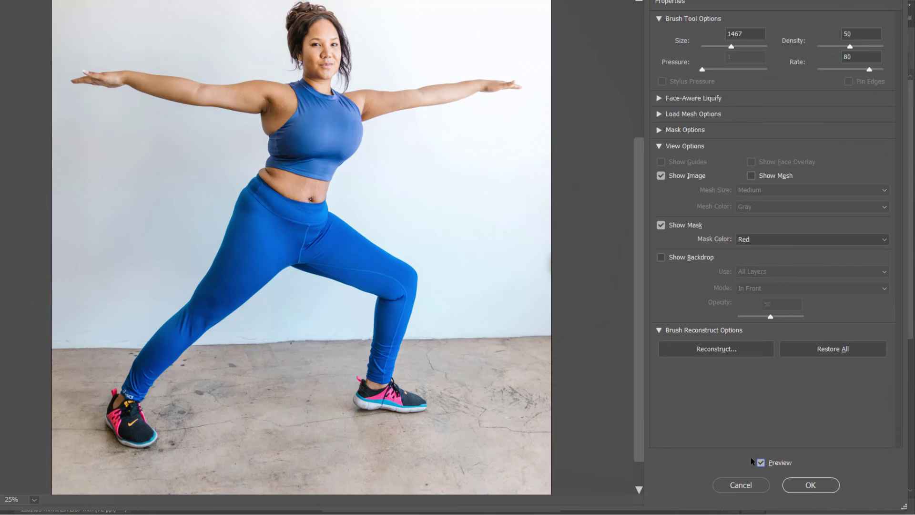
{"action": "left_click", "coordinate": [817, 486]}
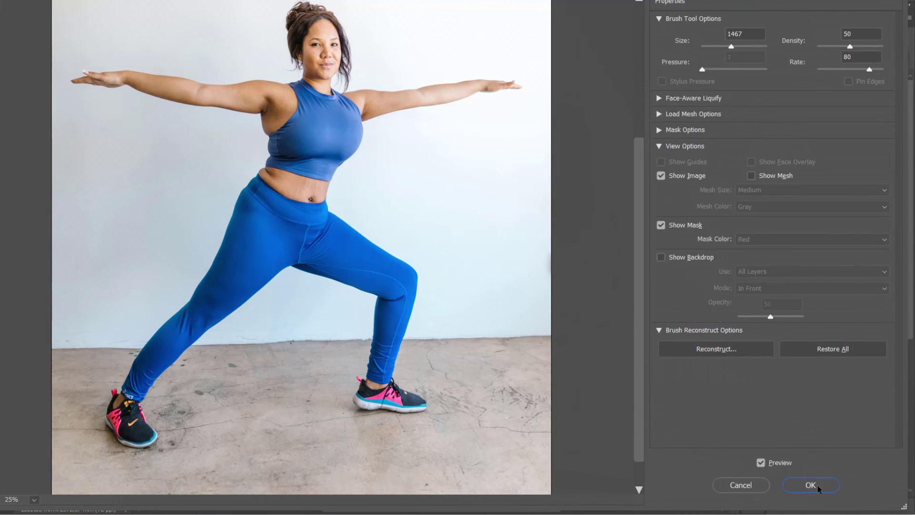